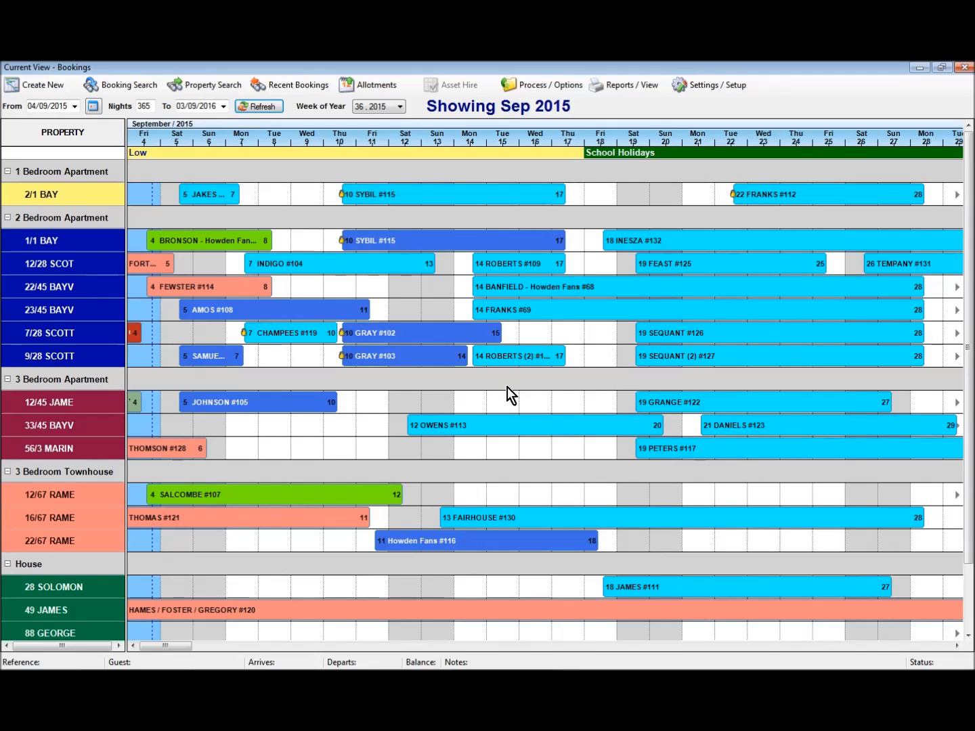
# Open the rate charges list and review the settings of the owner Commission charge and the $66.00 guest Extra Person(s) charge.
pyautogui.click(714, 83)
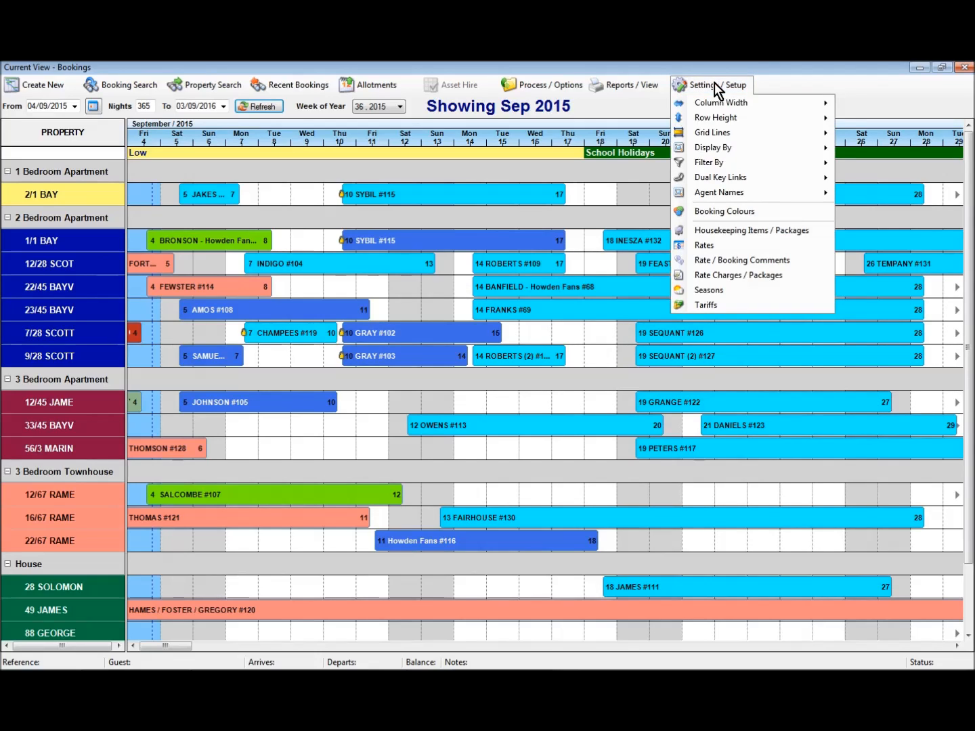
pyautogui.click(735, 275)
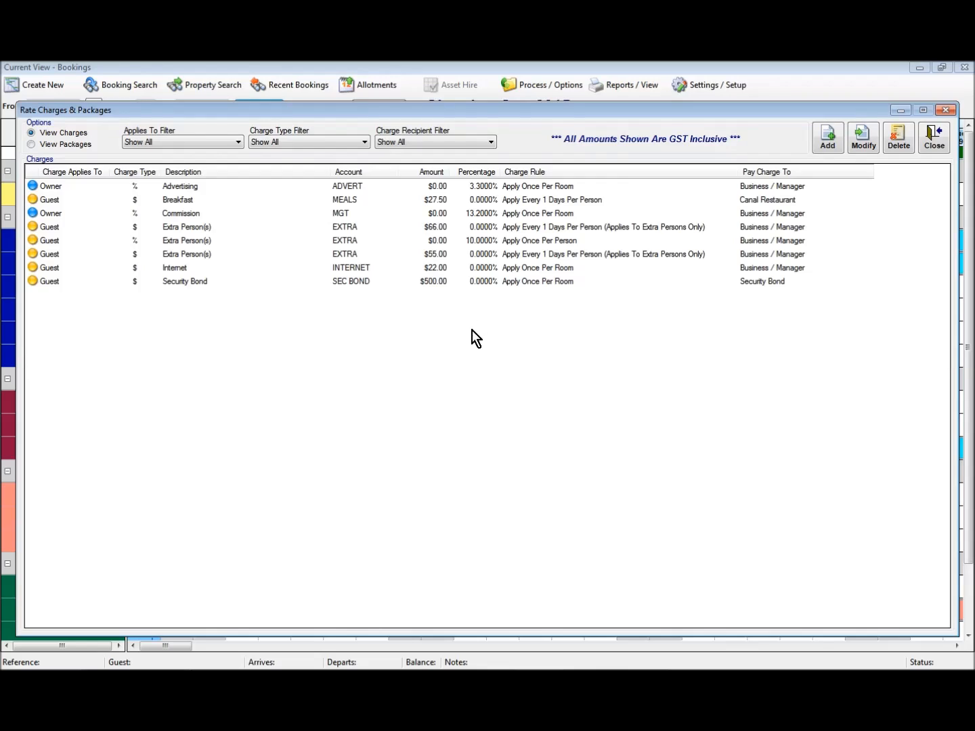
pyautogui.click(180, 215)
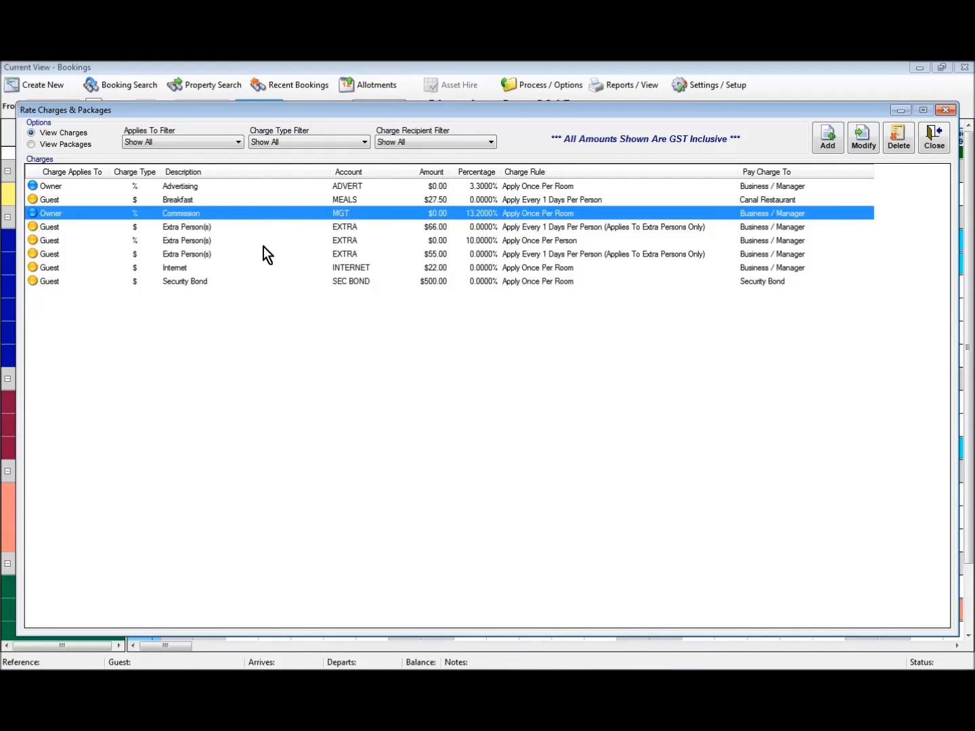
pyautogui.doubleClick(270, 215)
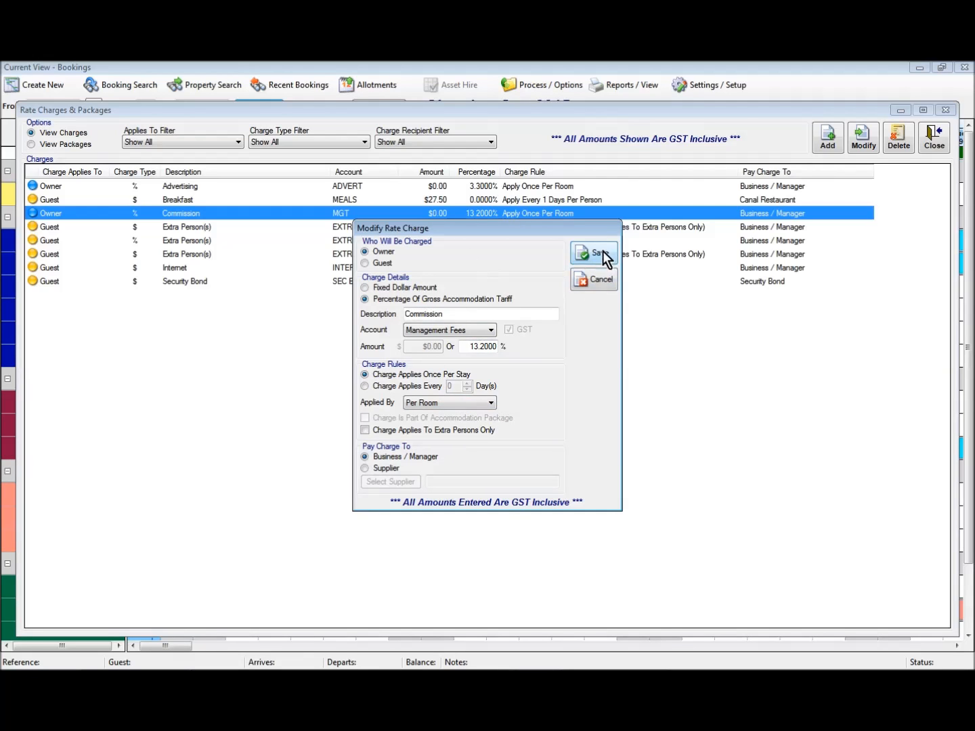
pyautogui.click(594, 280)
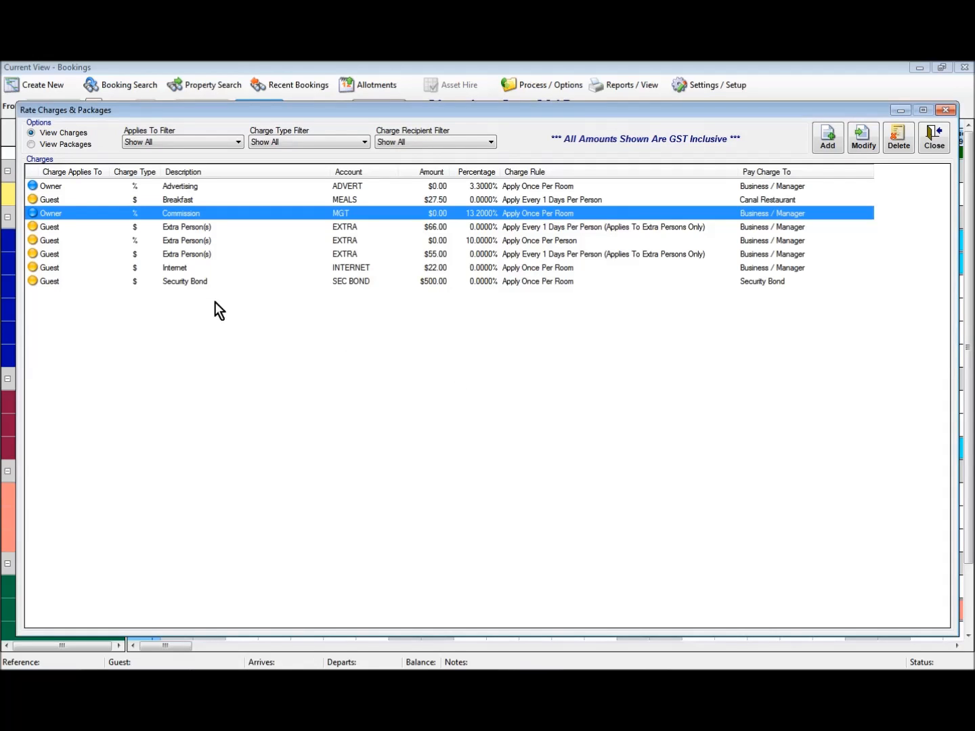
pyautogui.doubleClick(197, 226)
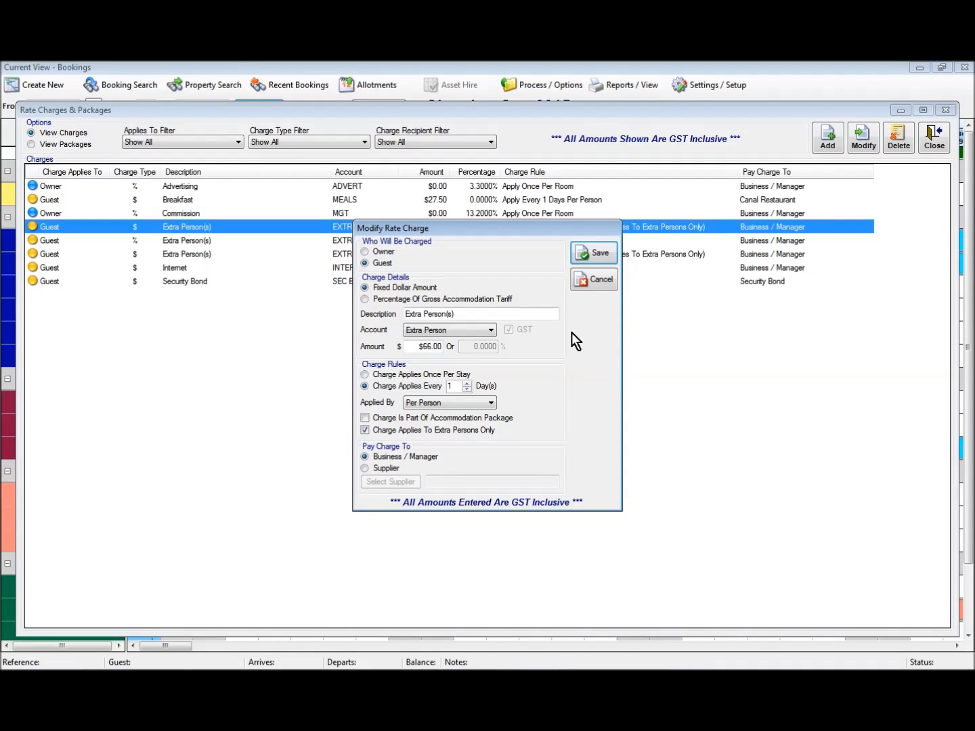
pyautogui.press('Return')
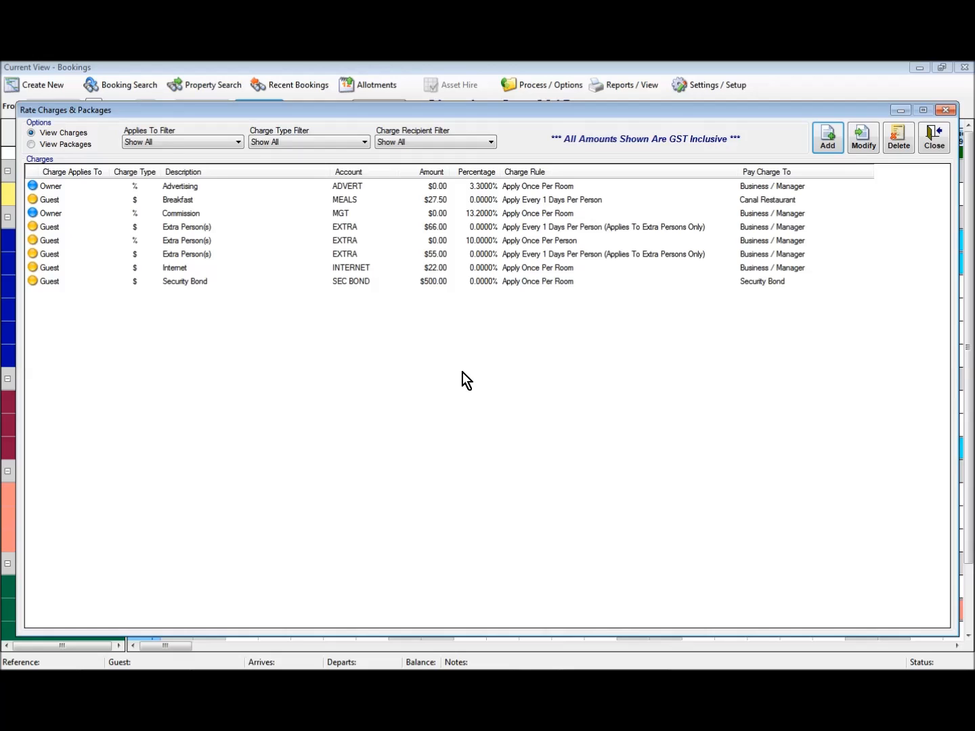
# Start a new owner rate charge as a fixed dollar amount, described as Starter Pack, on the Consumables account at $11.00.
pyautogui.click(827, 138)
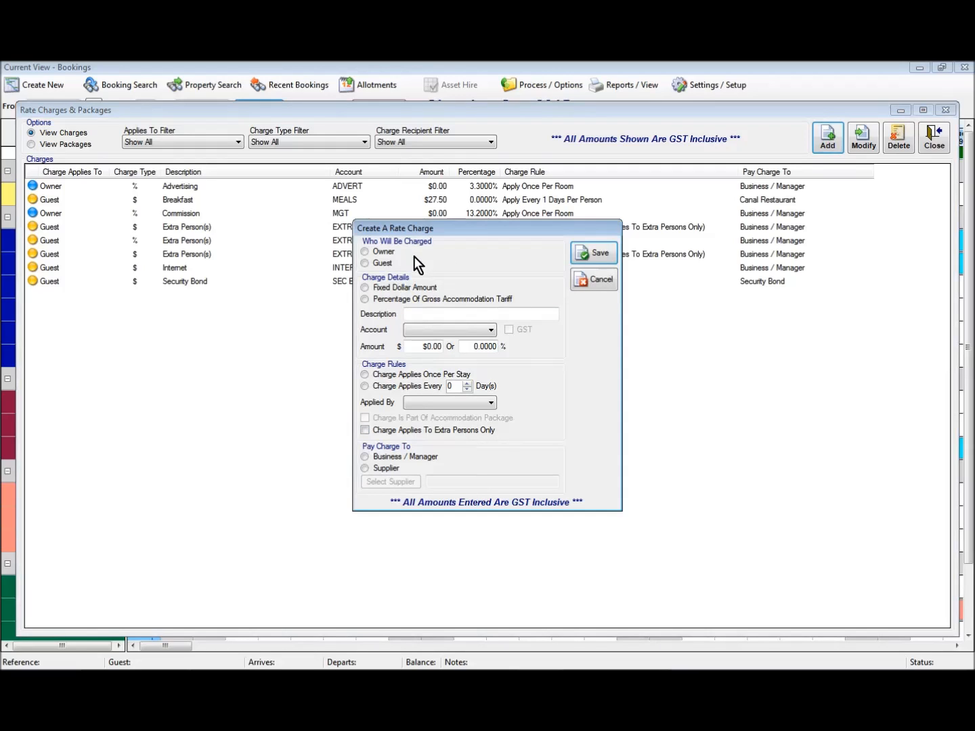
pyautogui.click(365, 252)
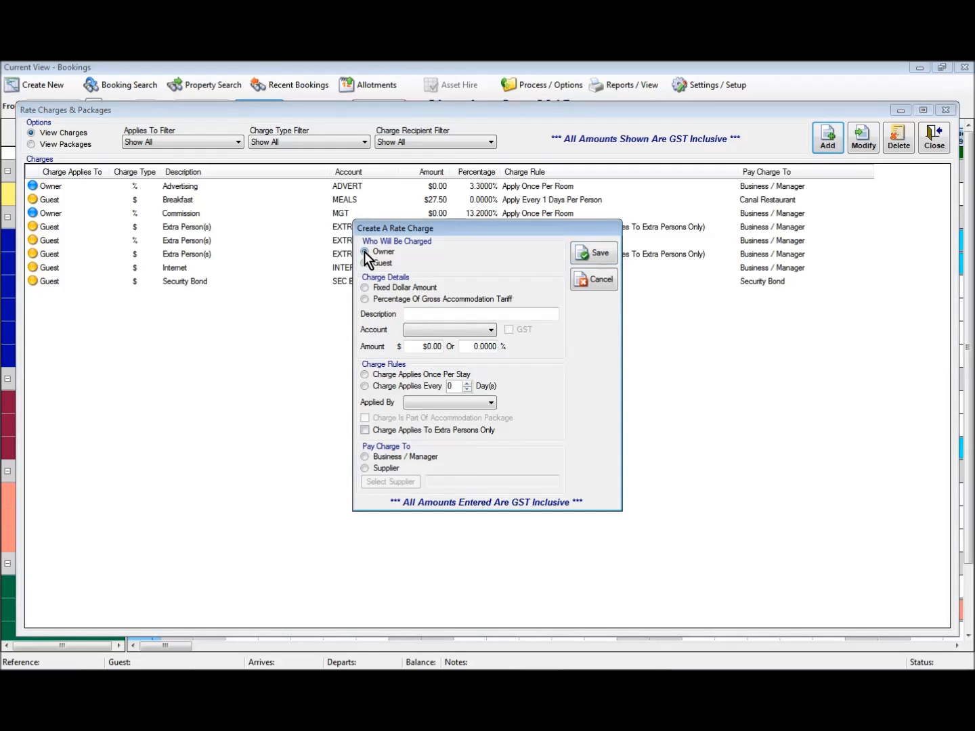
pyautogui.click(383, 288)
pyautogui.click(412, 313)
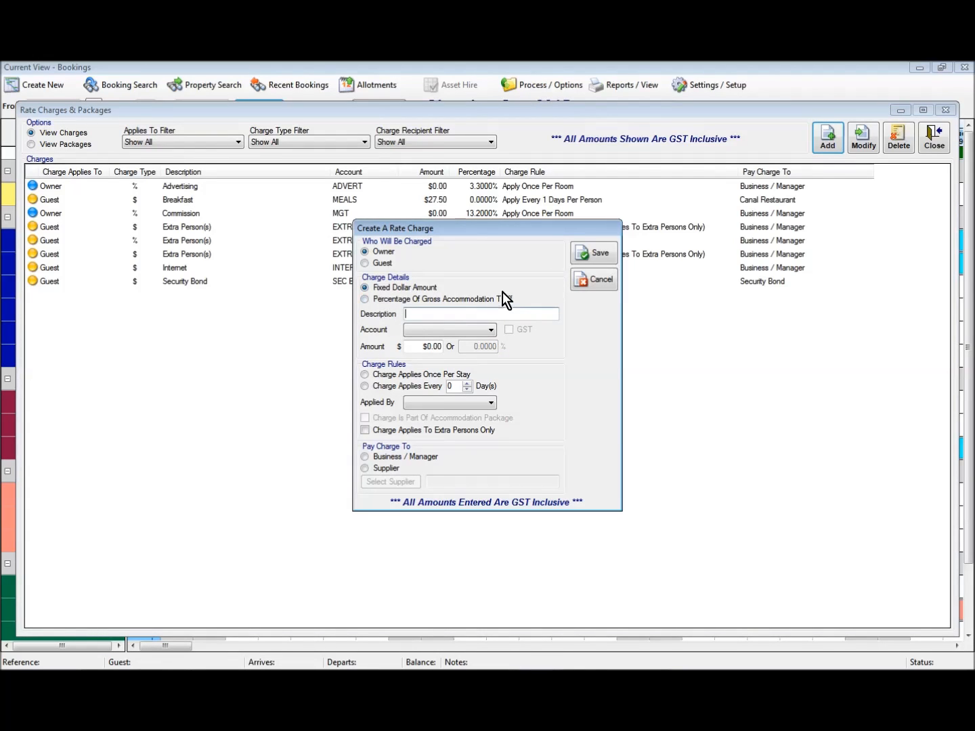
pyautogui.write('Starter Pack')
pyautogui.click(447, 335)
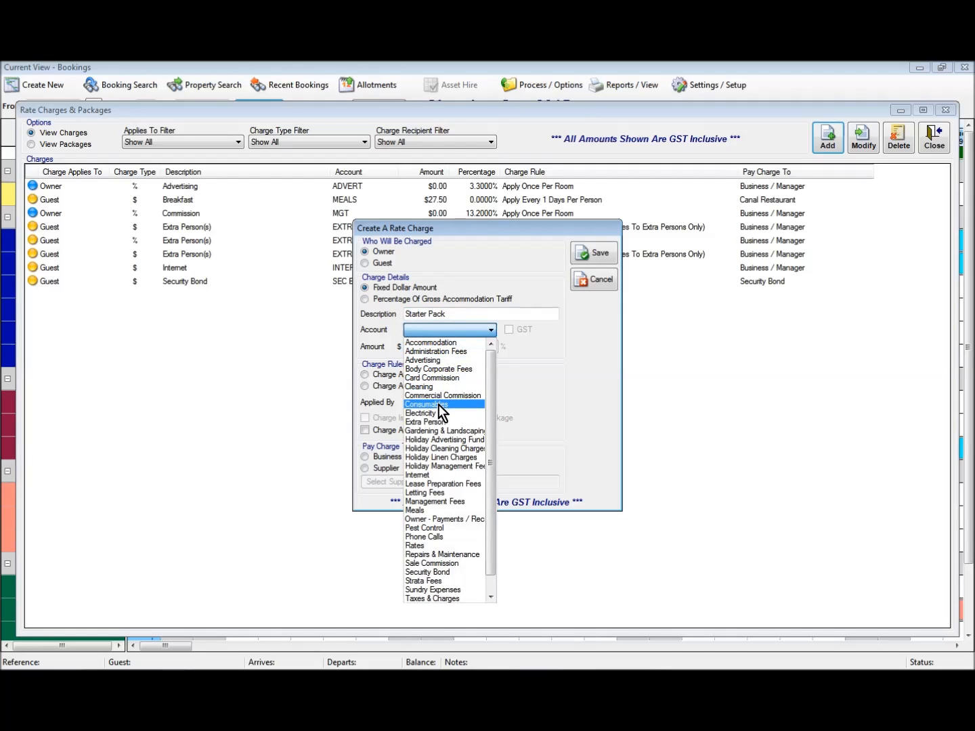
pyautogui.click(438, 405)
pyautogui.click(424, 346)
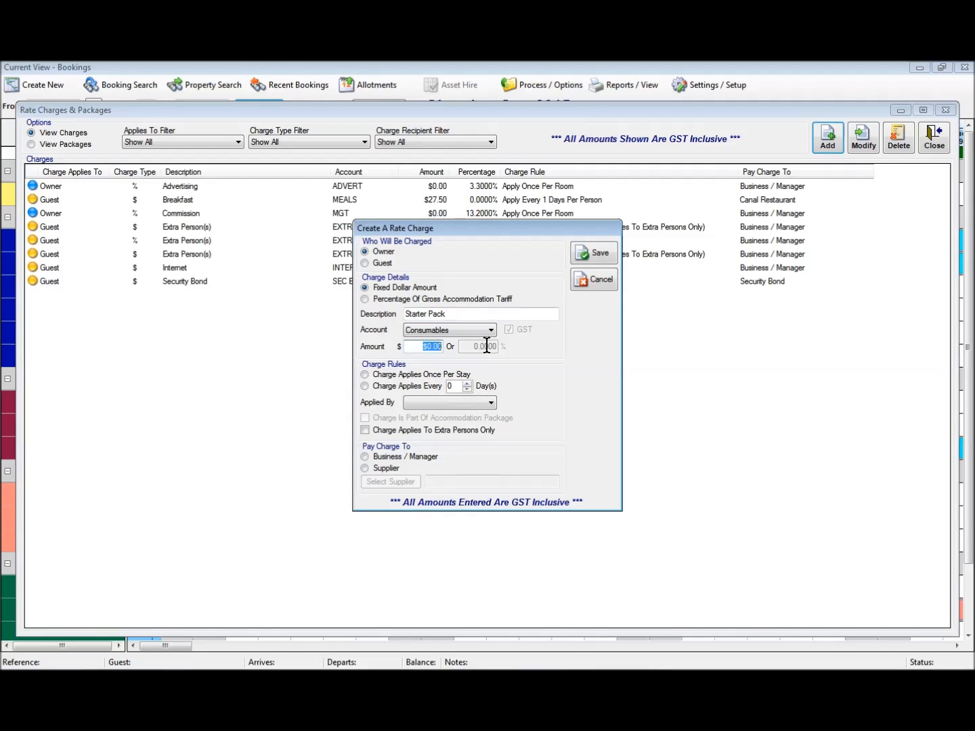
pyautogui.write('11')
pyautogui.press('Tab')
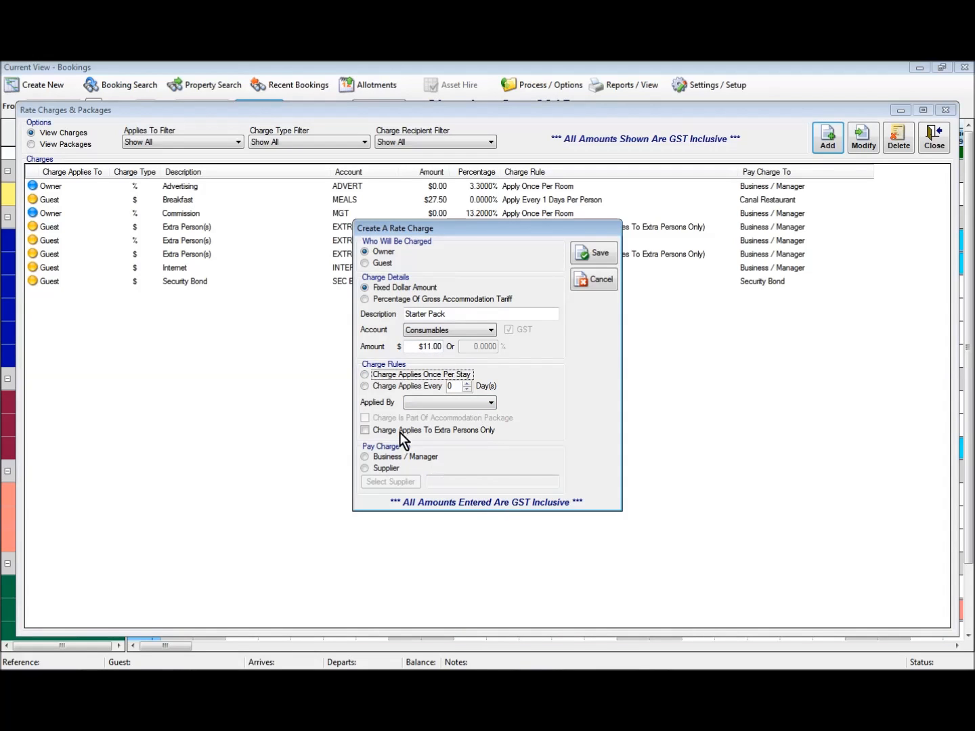
# Make the Starter Pack charge apply once per stay, Per Room, payable to Business / Manager, and save it.
pyautogui.click(365, 375)
pyautogui.click(465, 404)
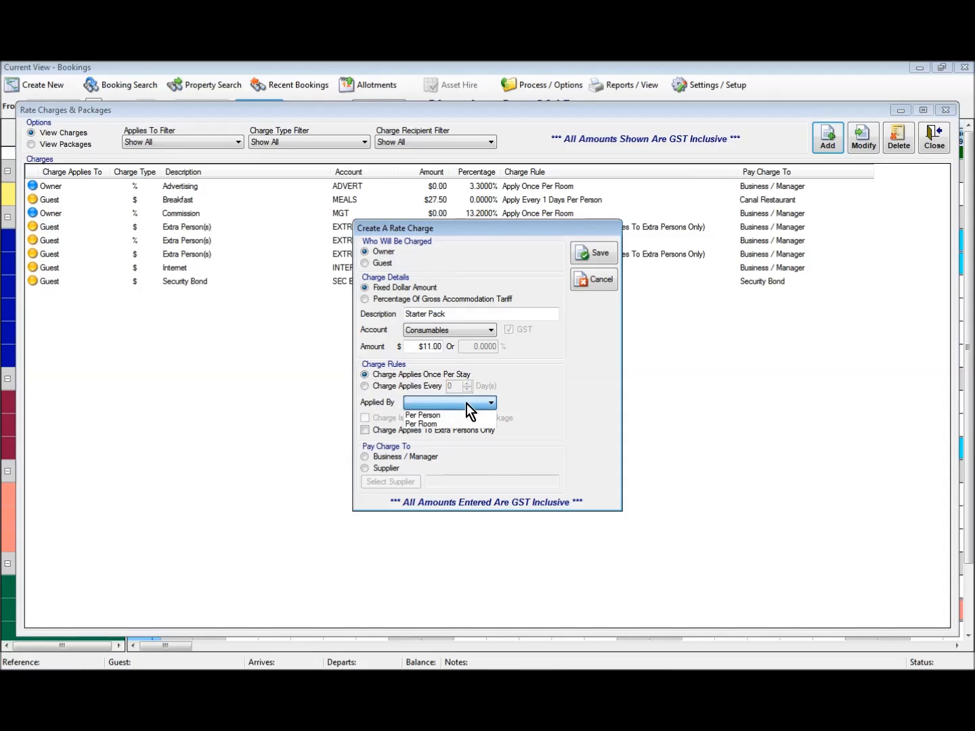
pyautogui.click(437, 423)
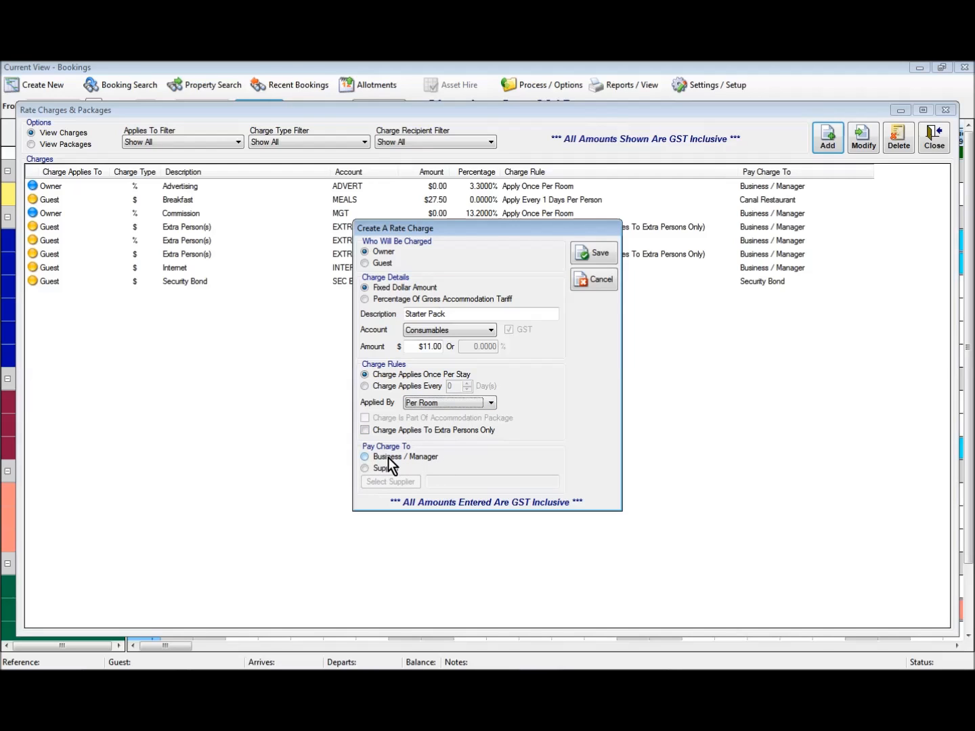
pyautogui.click(366, 457)
pyautogui.click(598, 254)
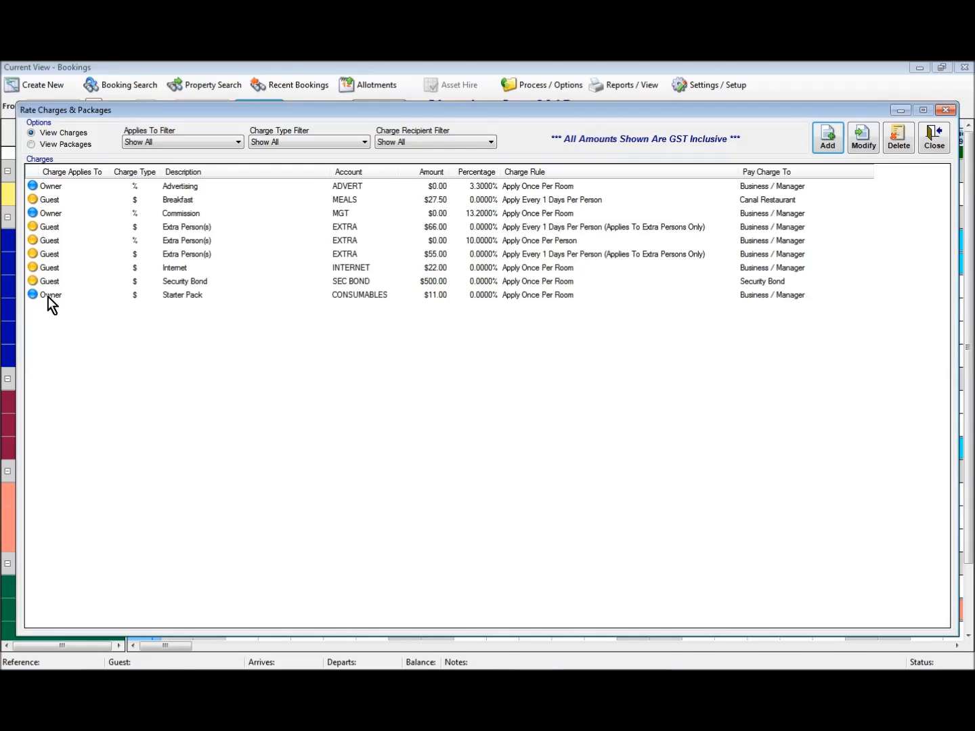
pyautogui.click(184, 295)
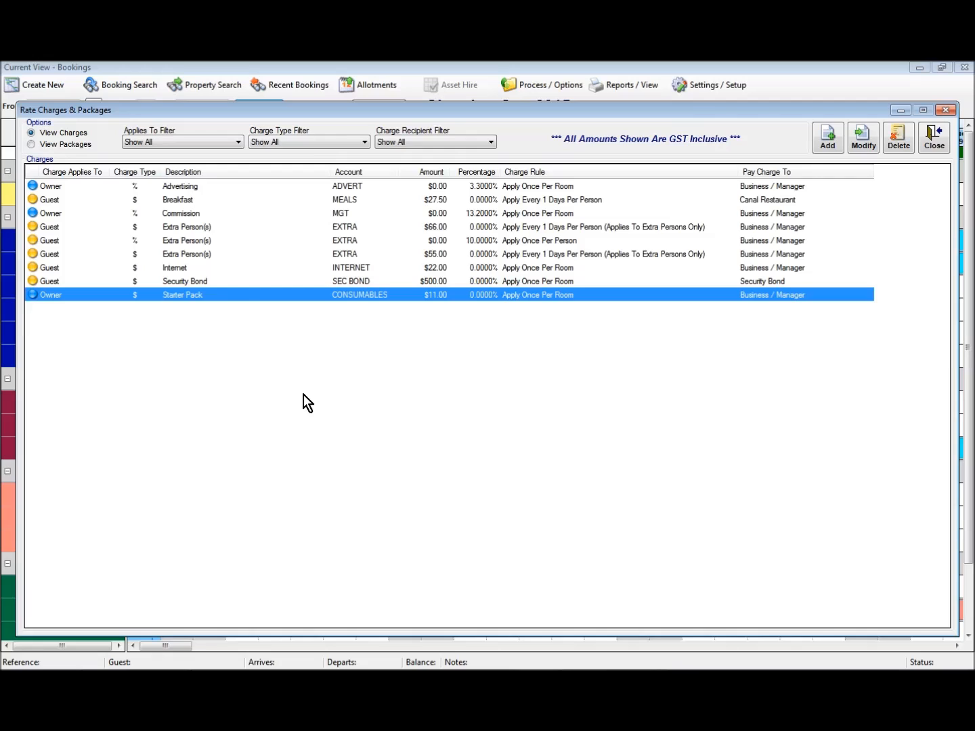
# Link the Starter Pack charge to the Management Fees (APT) package.
pyautogui.click(32, 144)
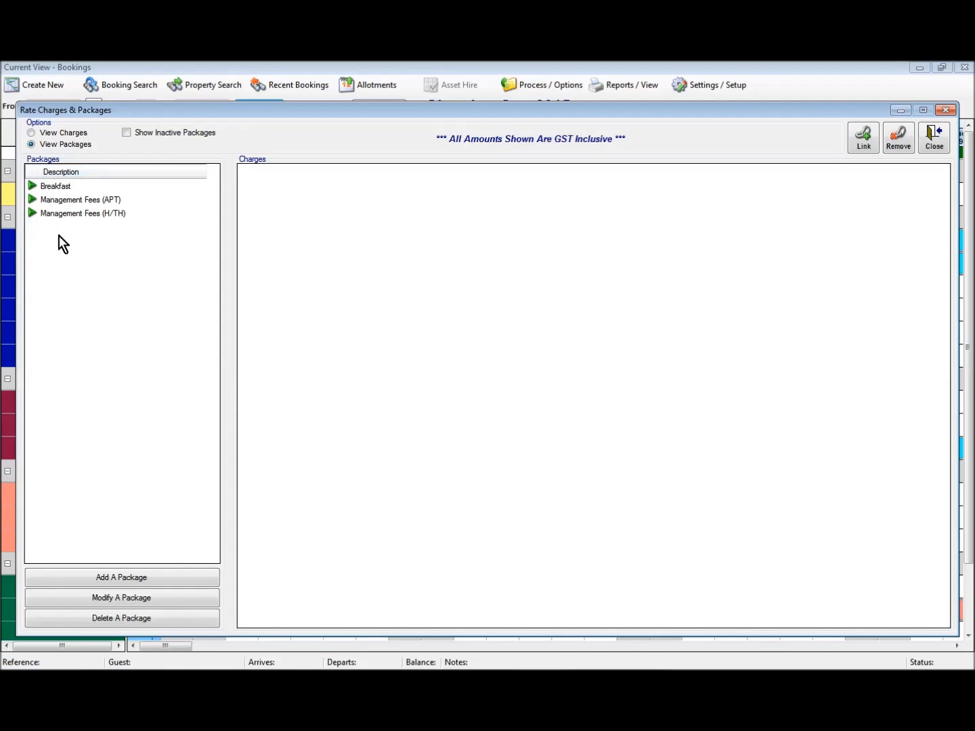
pyautogui.click(72, 201)
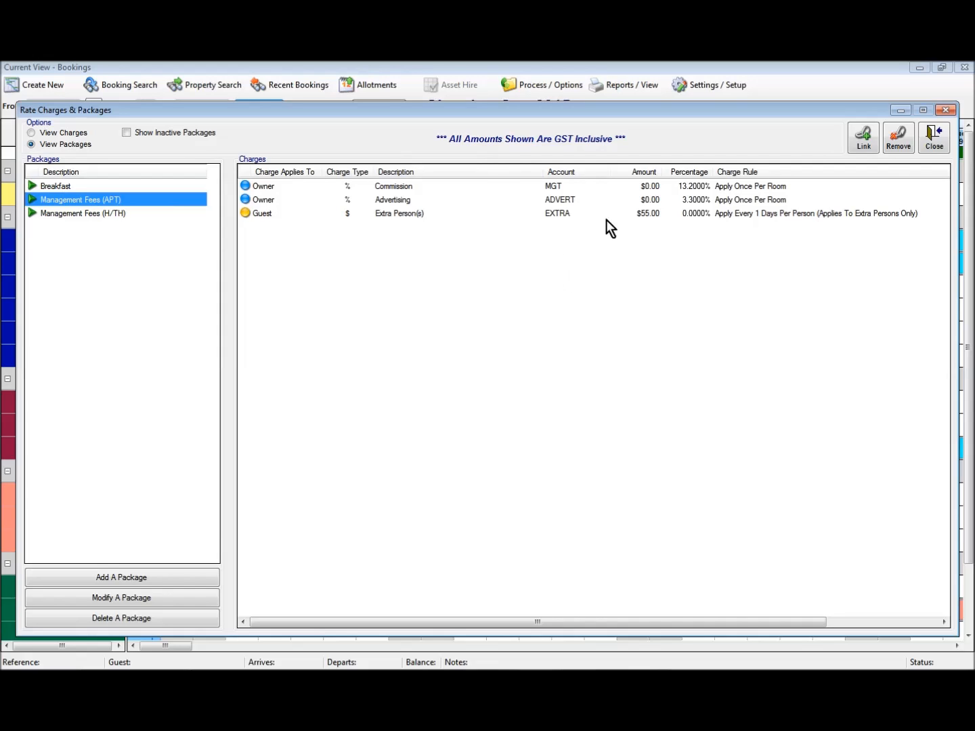
pyautogui.click(446, 189)
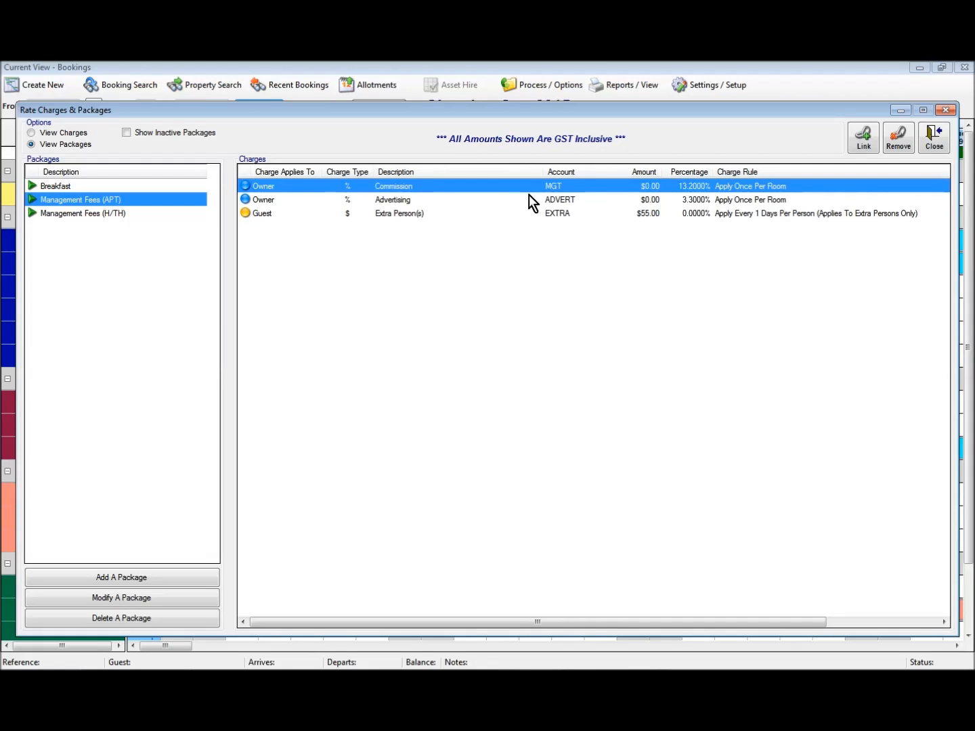
pyautogui.click(568, 197)
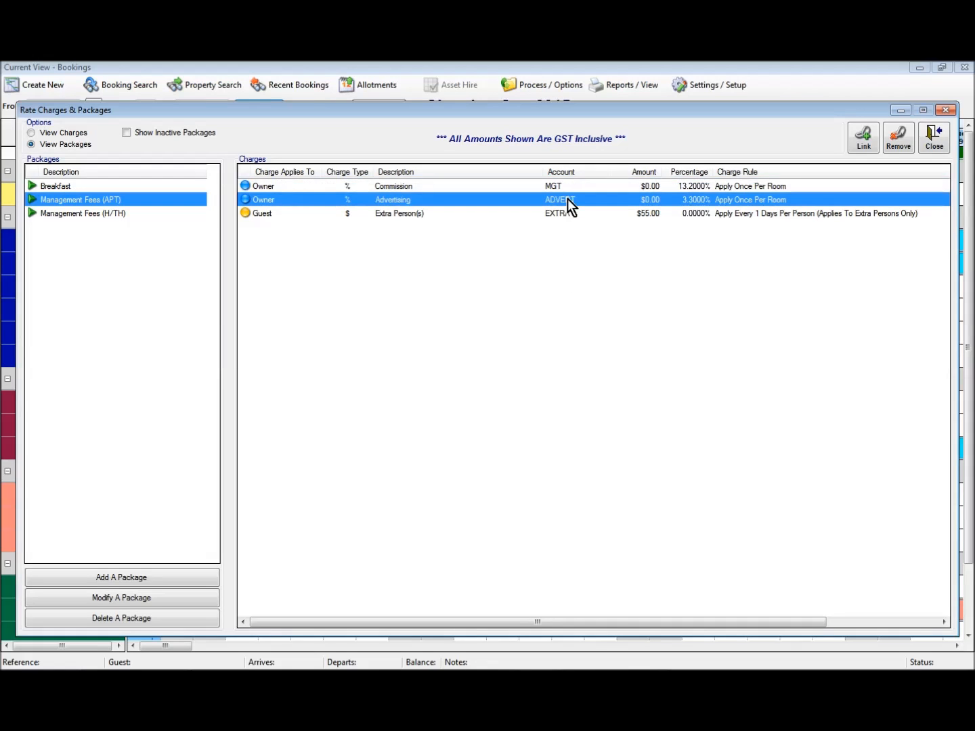
pyautogui.click(403, 215)
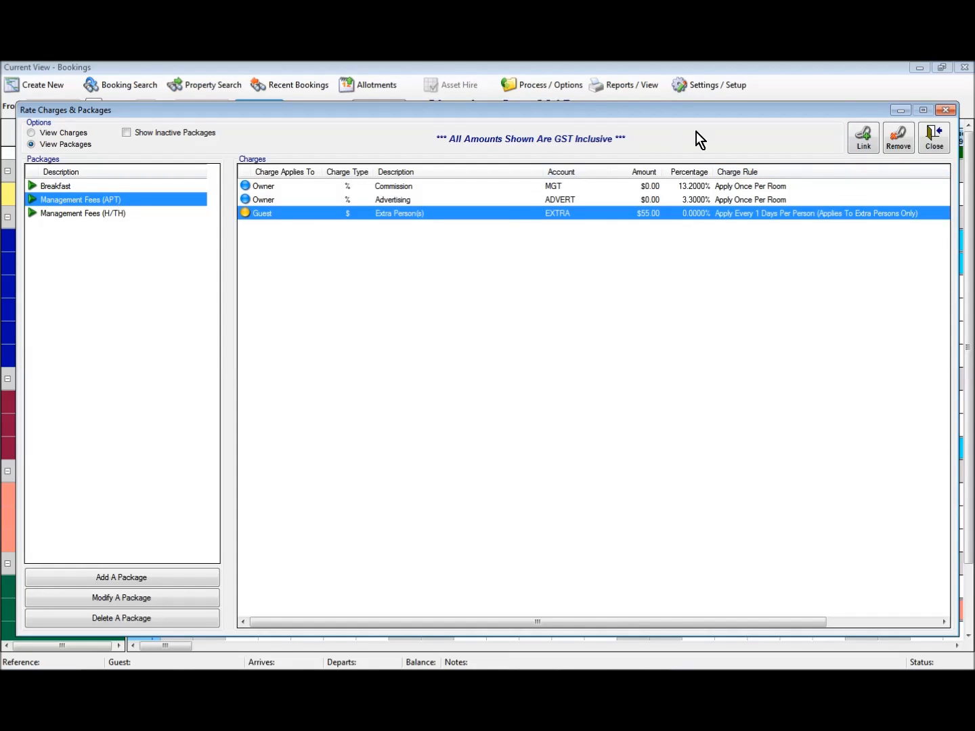
pyautogui.click(864, 142)
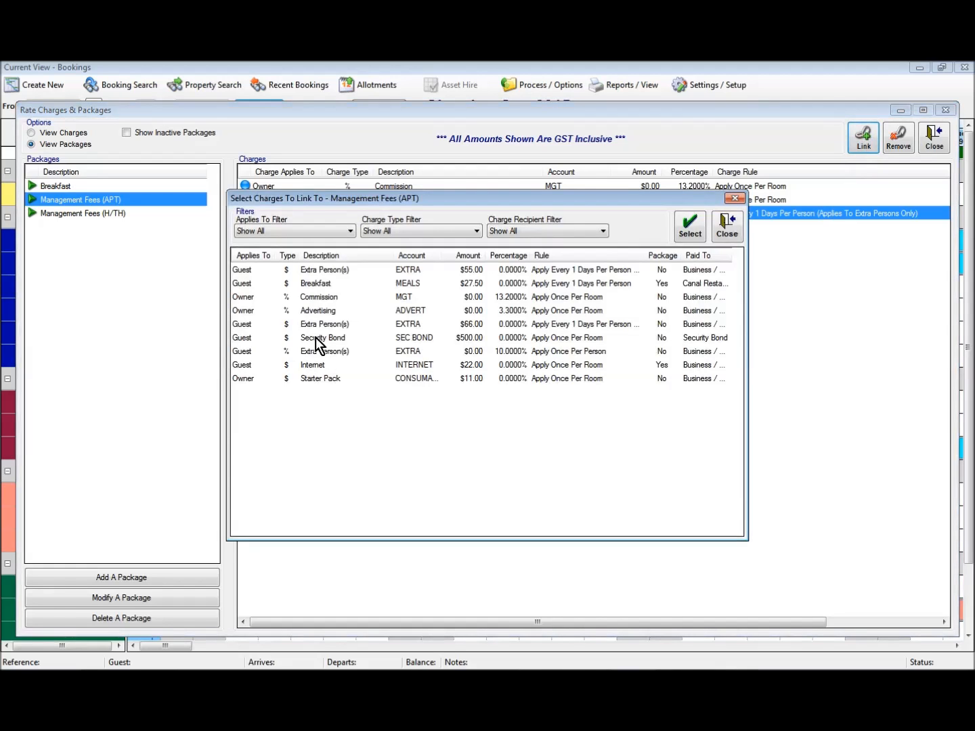
pyautogui.click(335, 379)
pyautogui.click(691, 230)
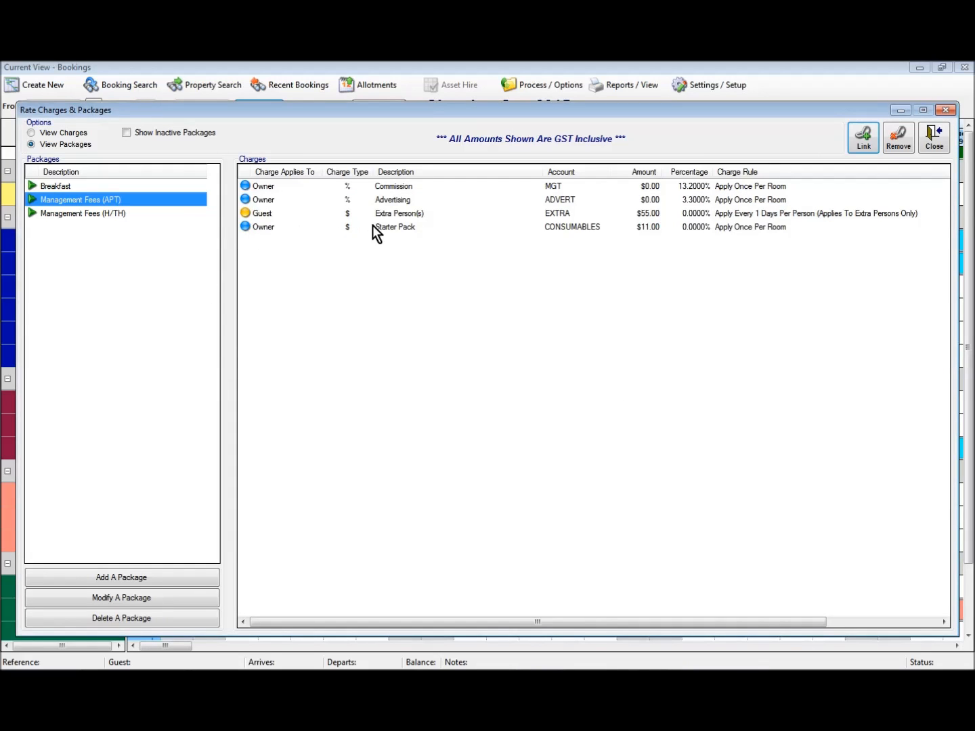
pyautogui.click(378, 225)
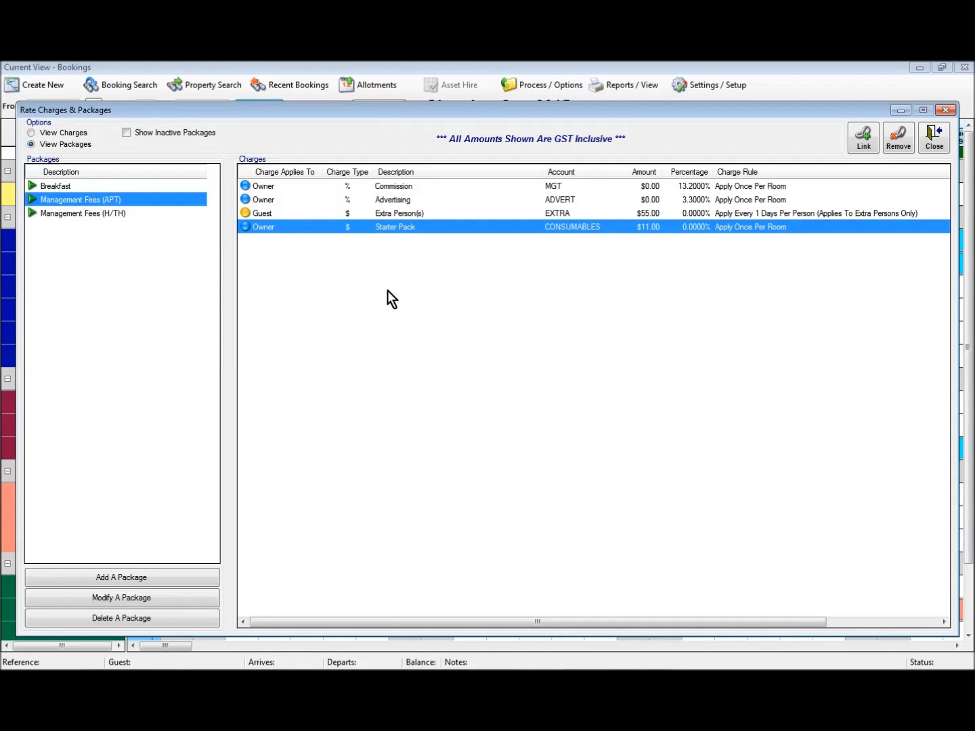
# Link the Starter Pack charge to the Management Fees (H/TH) package and close the rate charges and packages window.
pyautogui.click(88, 214)
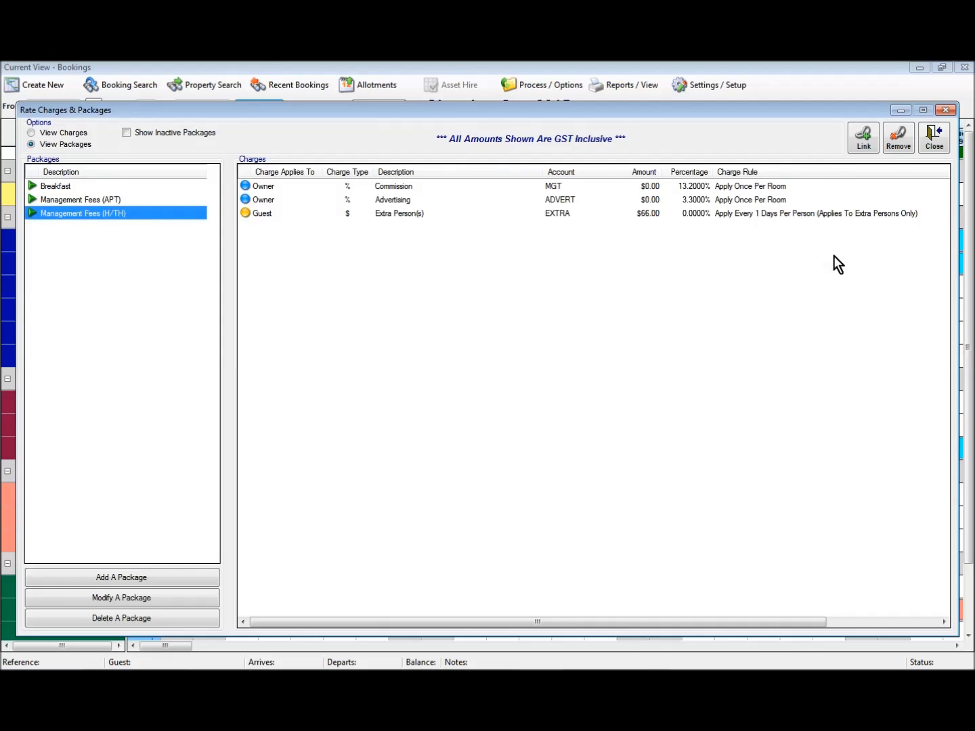
pyautogui.click(863, 140)
pyautogui.click(316, 379)
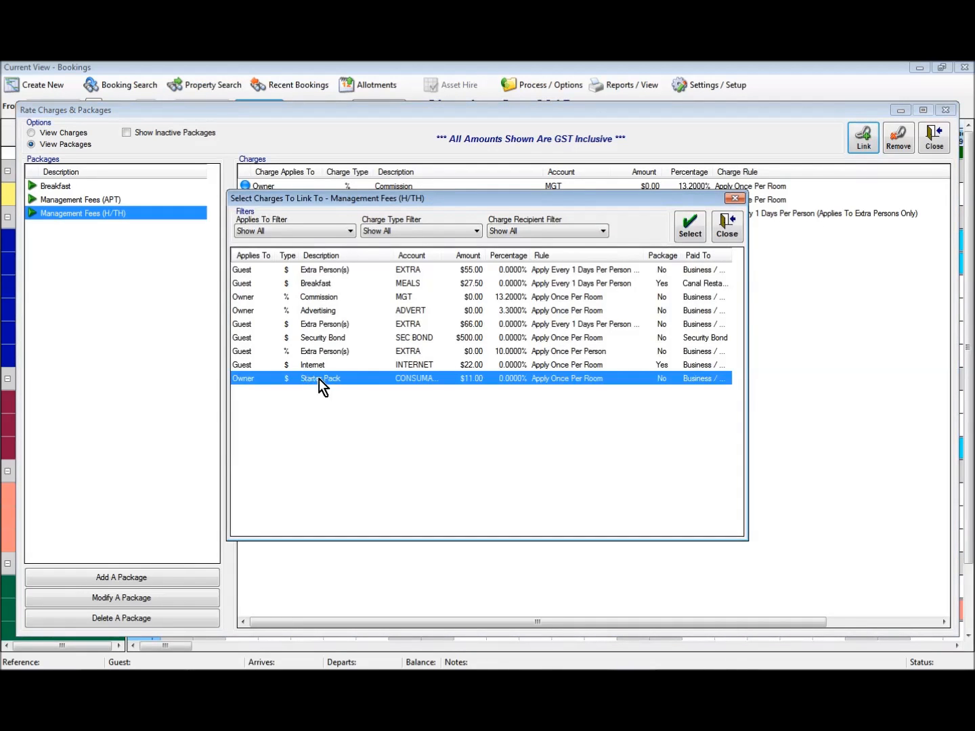
pyautogui.click(690, 230)
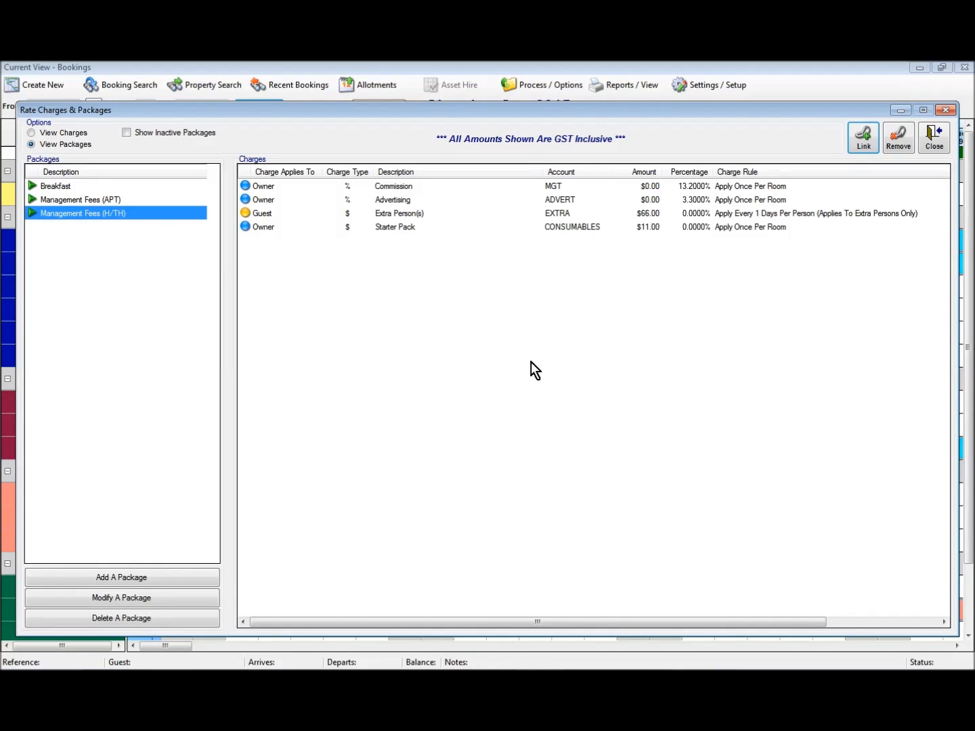
pyautogui.click(933, 137)
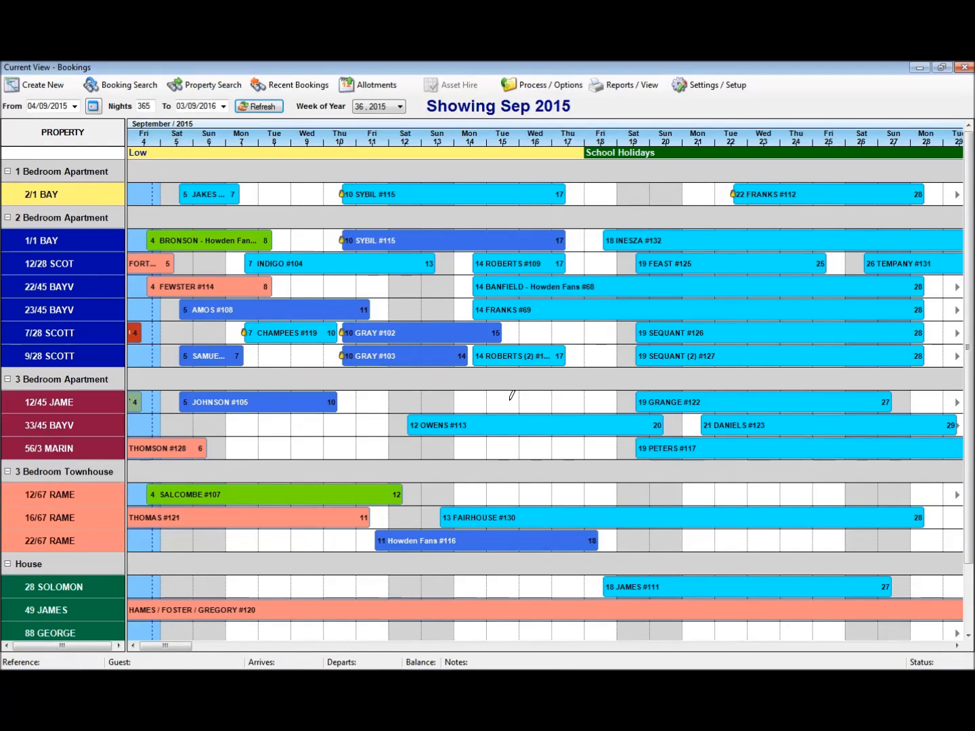
# Add a rate / booking comment with the reference EXTRA PERSON that applies to House Keeping.
pyautogui.click(698, 91)
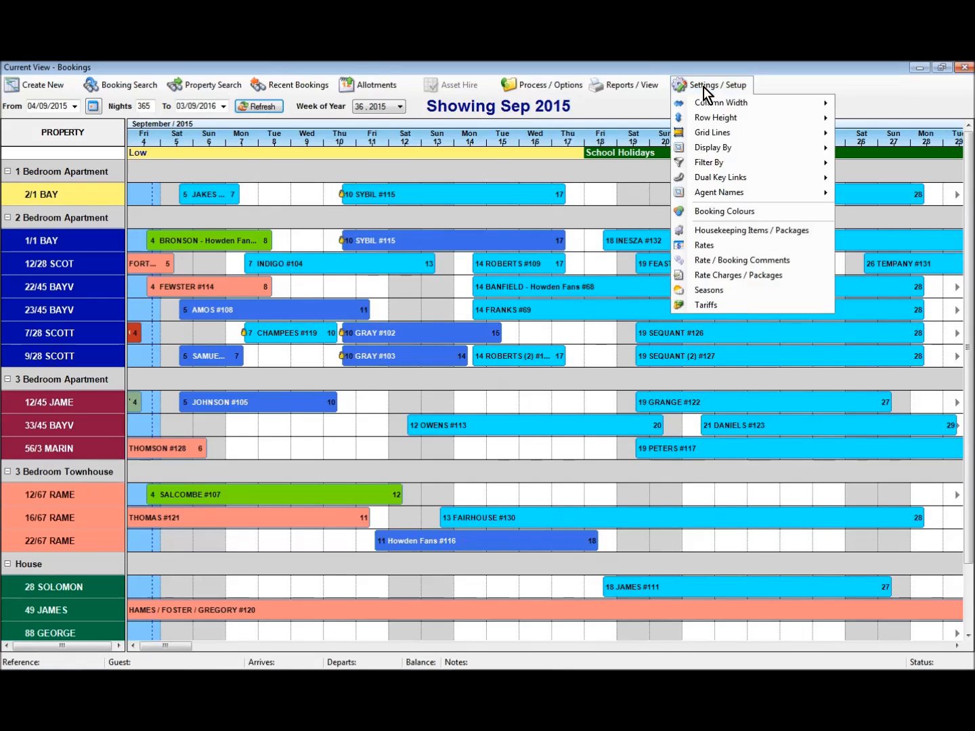
pyautogui.click(727, 261)
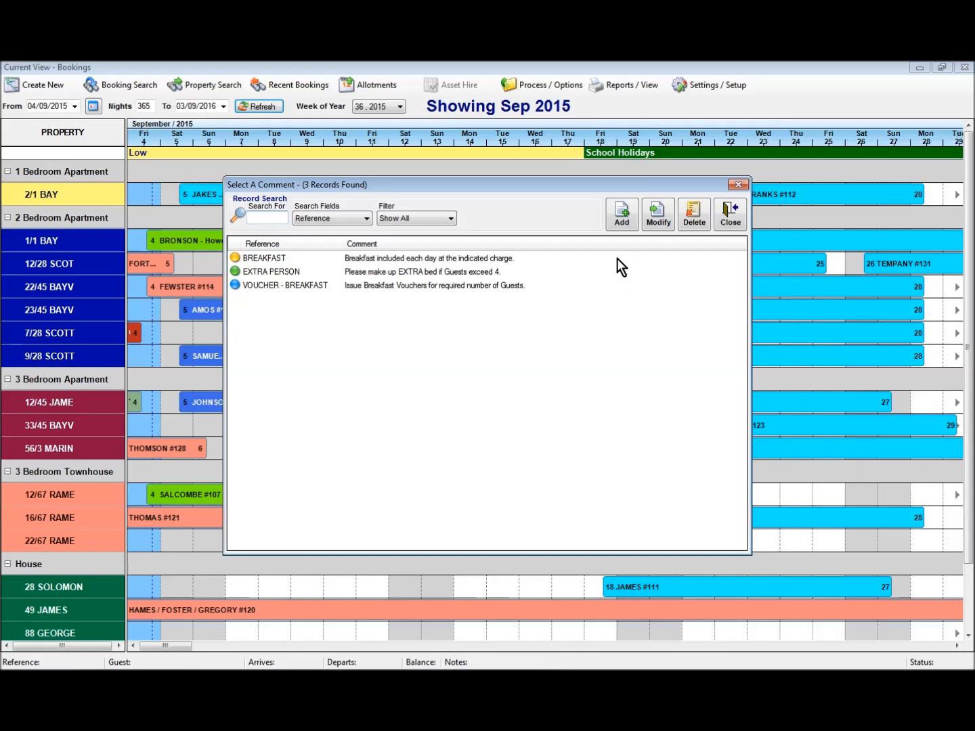
pyautogui.click(620, 214)
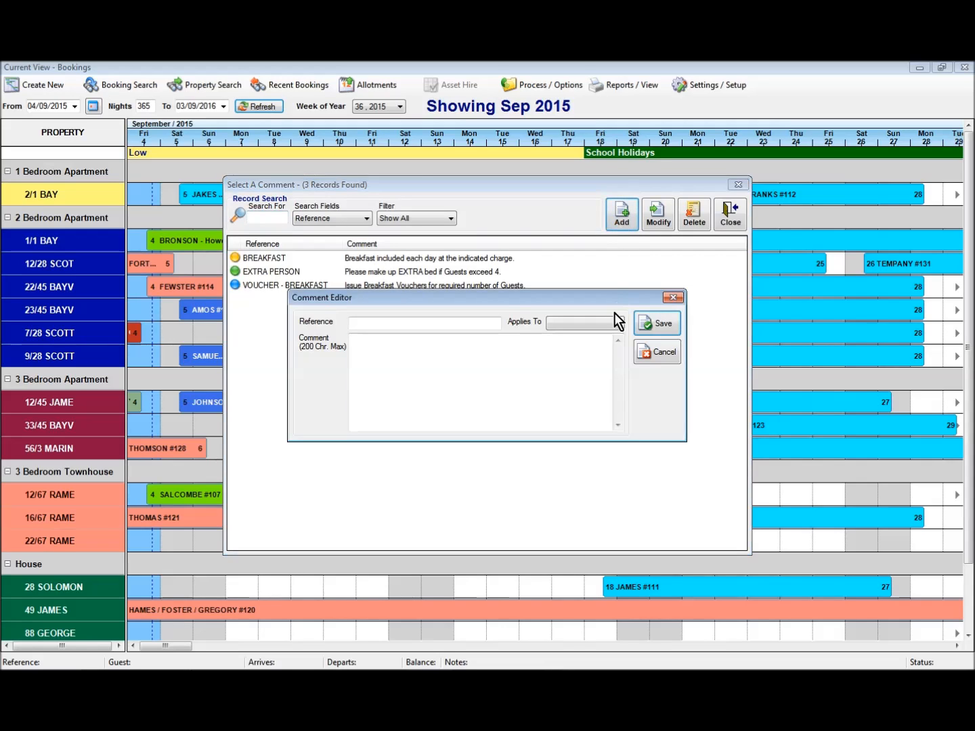
pyautogui.write('Extra')
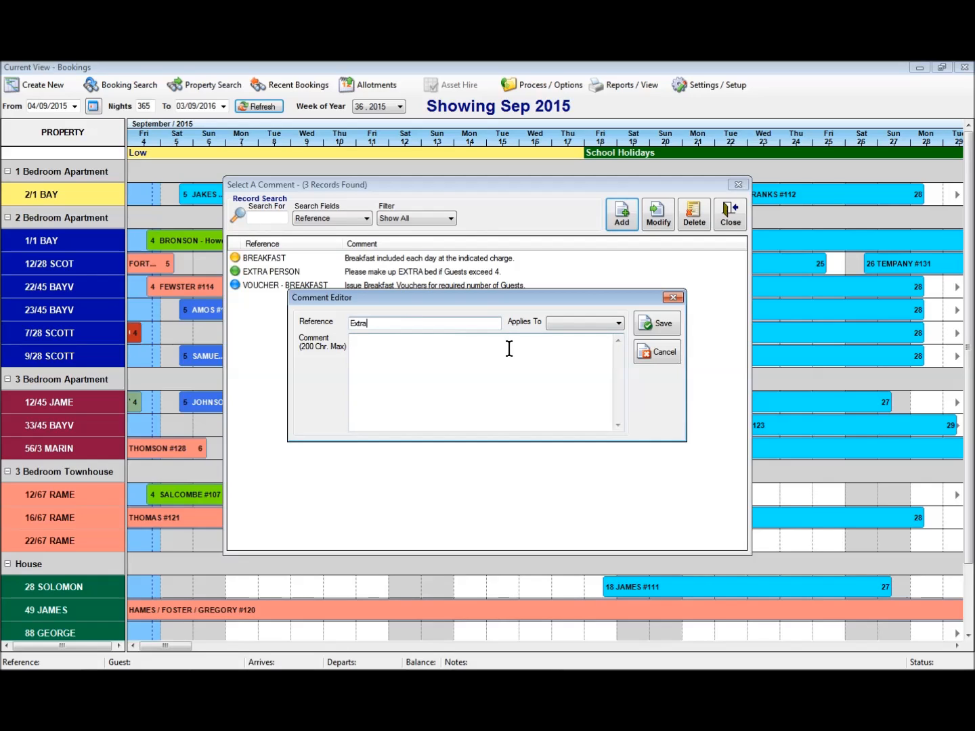
pyautogui.write(' Person')
pyautogui.click(572, 323)
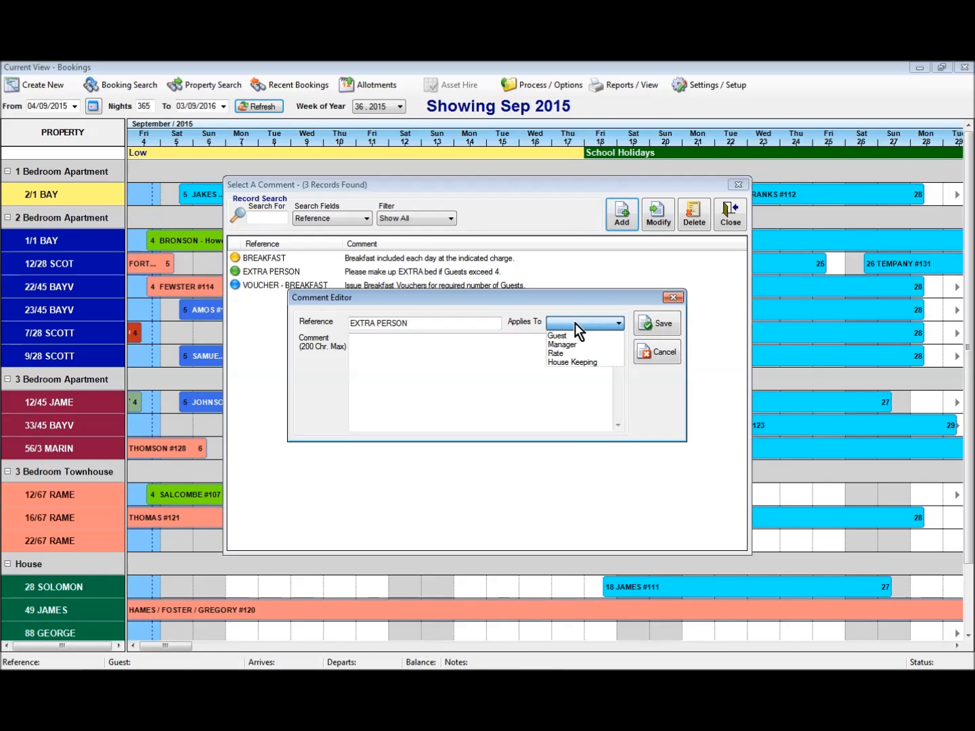
pyautogui.click(565, 364)
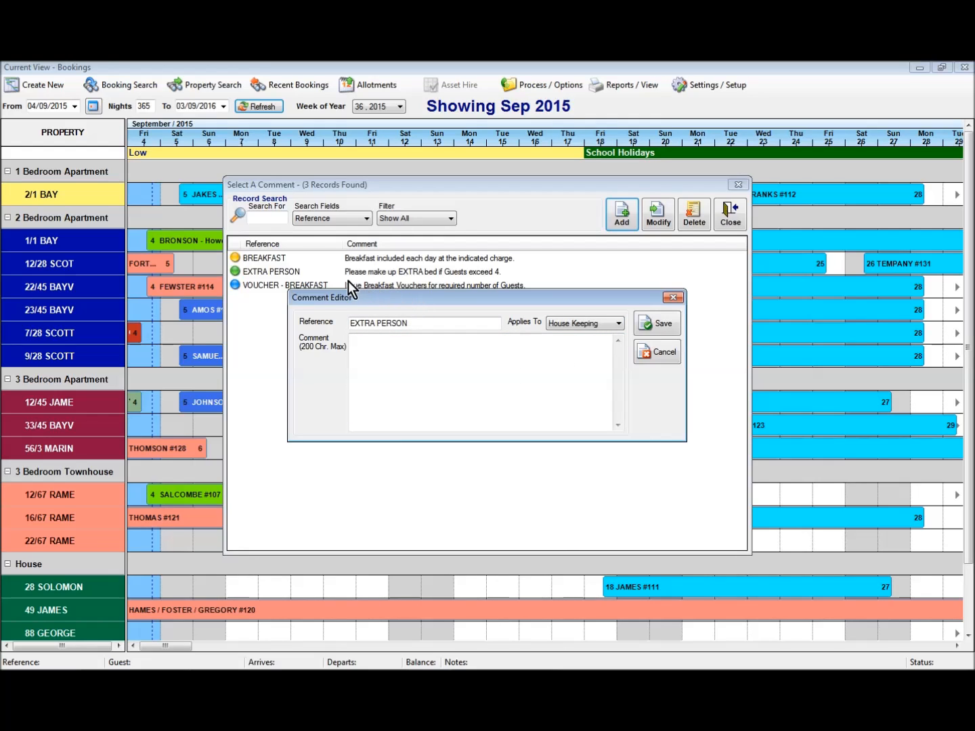
# Enter the comment text "Please make up EXTRA bed if Guests exceed 2." and save the comment.
pyautogui.click(386, 342)
pyautogui.write('Please')
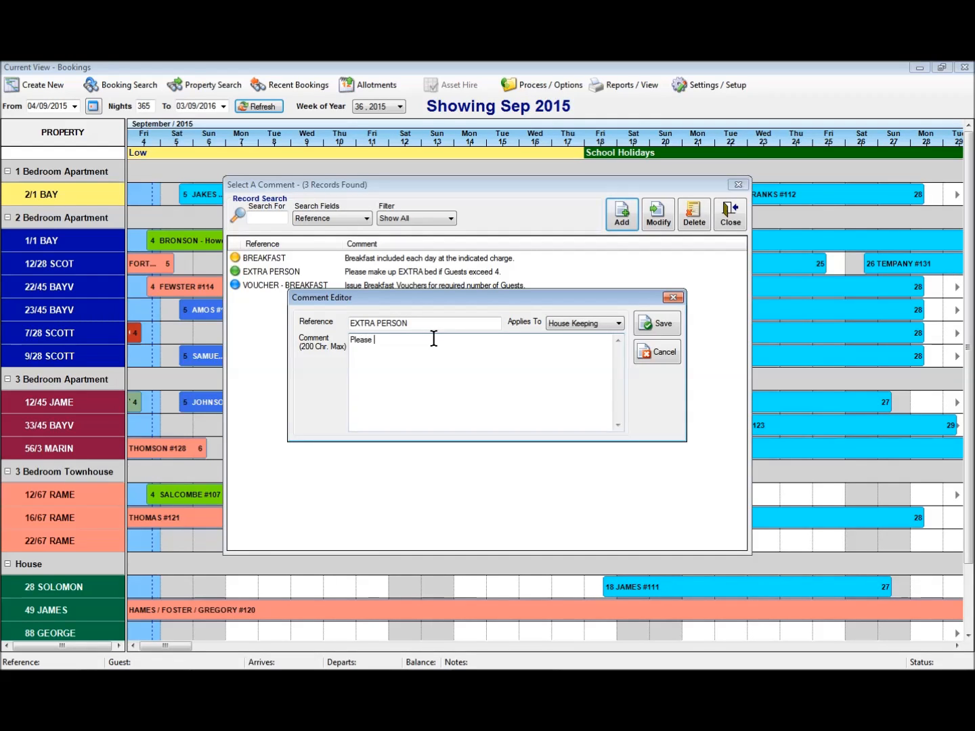
pyautogui.write(' make up EXTRA bed if Guests exceed 2.')
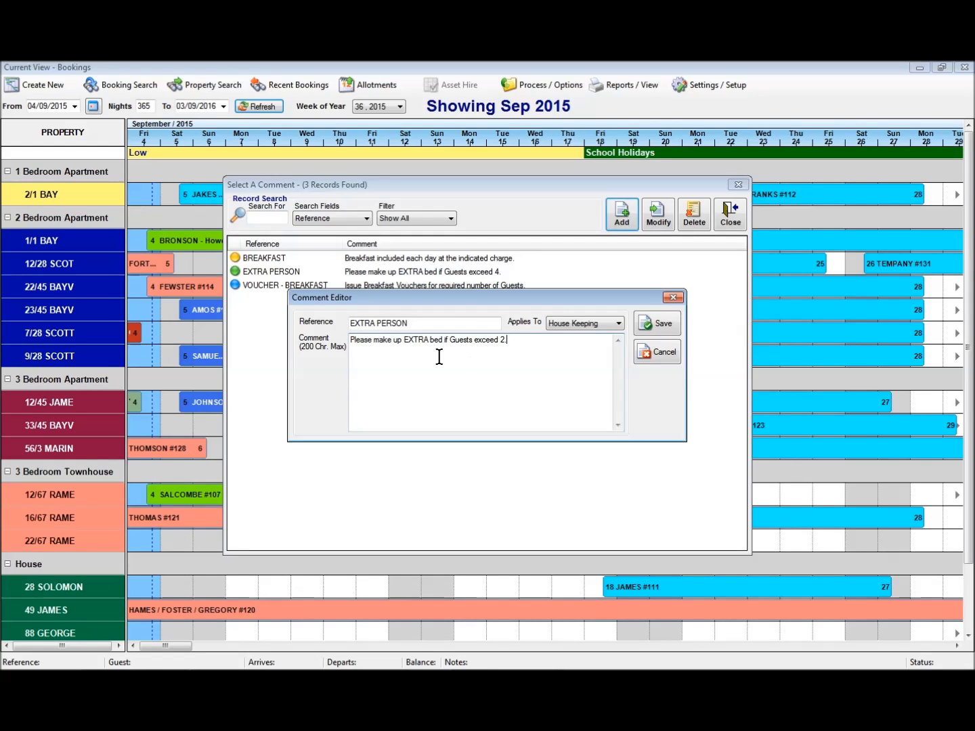
pyautogui.click(663, 326)
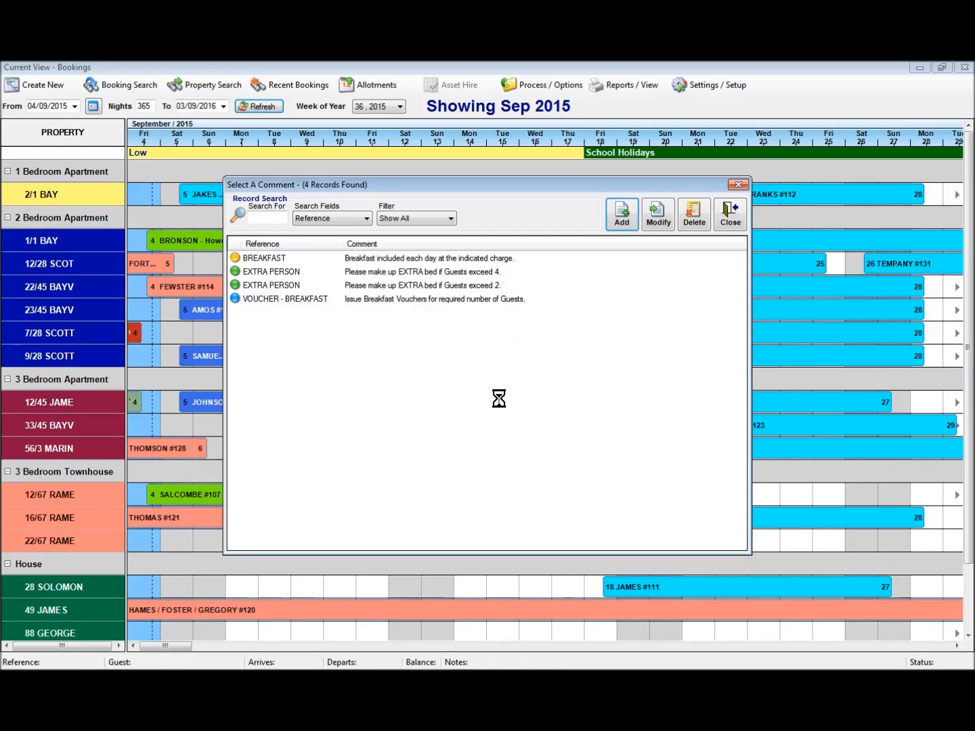